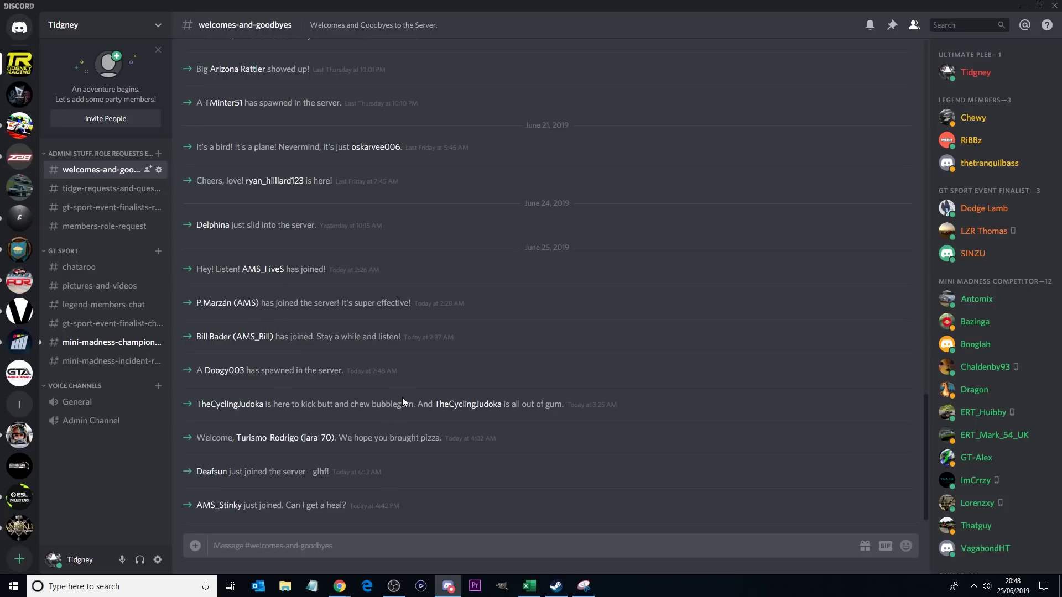
Look through the join announcements in the welcomes-and-goodbyes channel
scroll(445, 412, "up", 5)
scroll(460, 381, "up", 8)
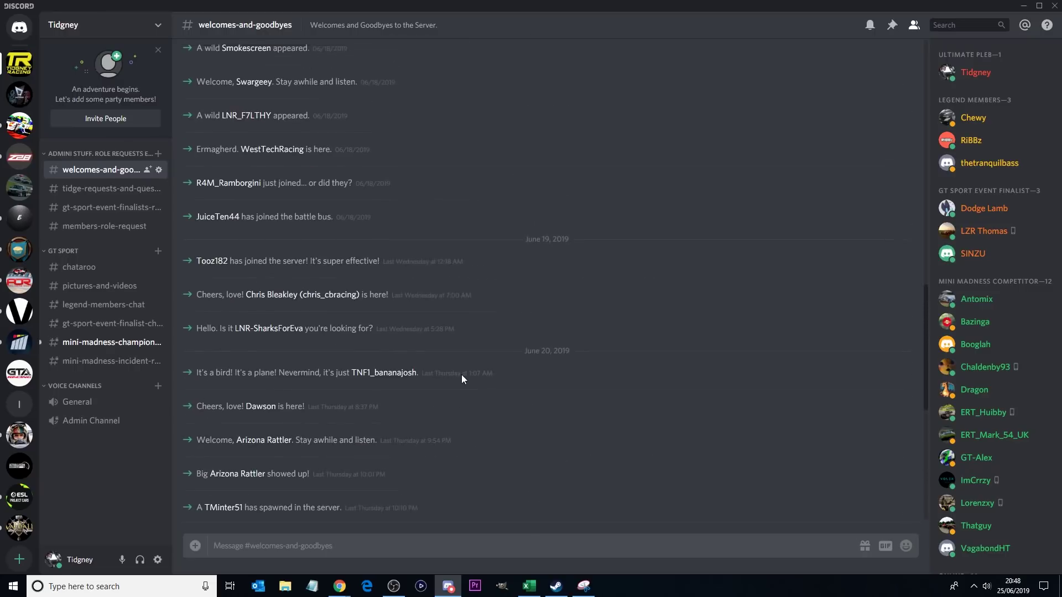
scroll(461, 368, "up", 2)
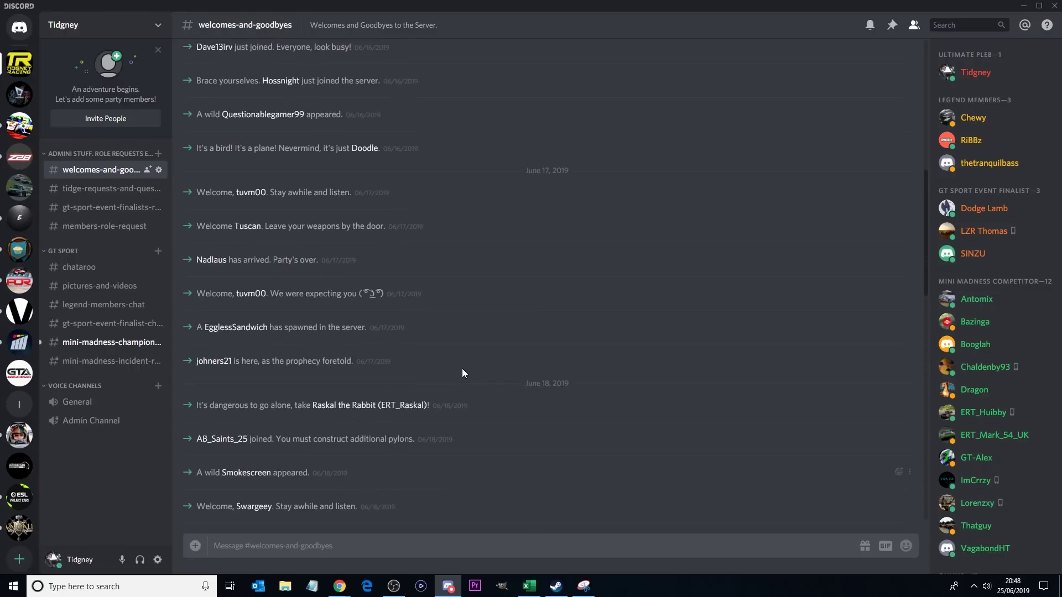
scroll(463, 362, "down", 15)
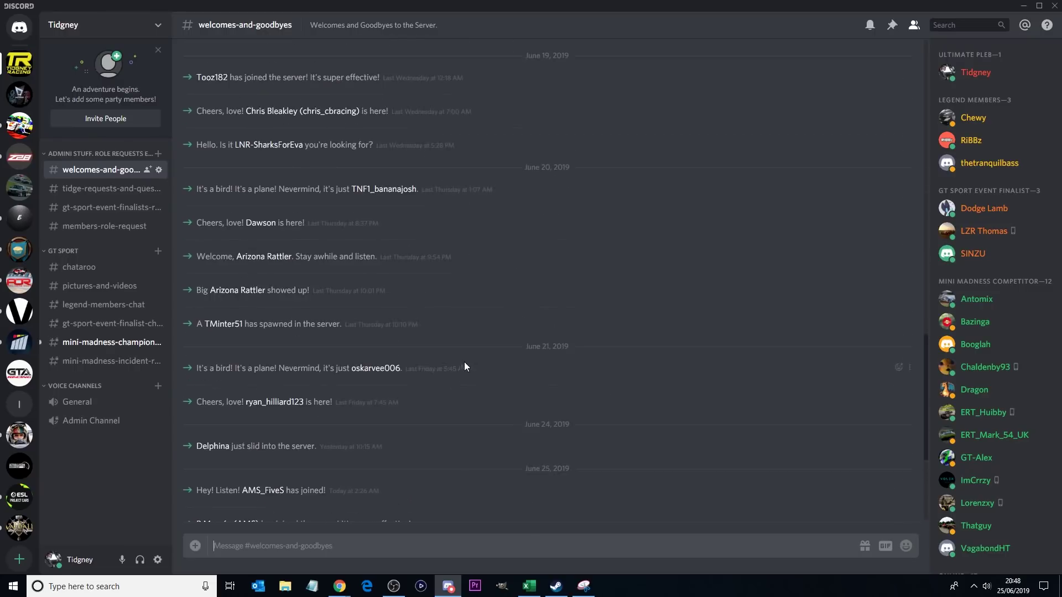
View the tidge-requests-and-questions channel and check the server's custom emotes in the emoji picker, closing it without choosing one
left_click(117, 189)
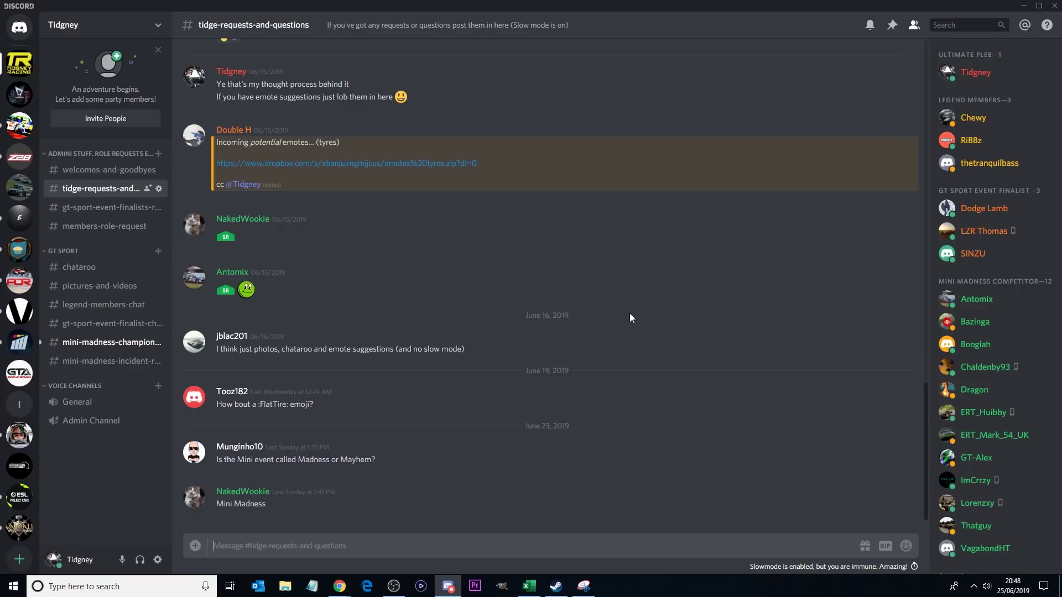
left_click(905, 546)
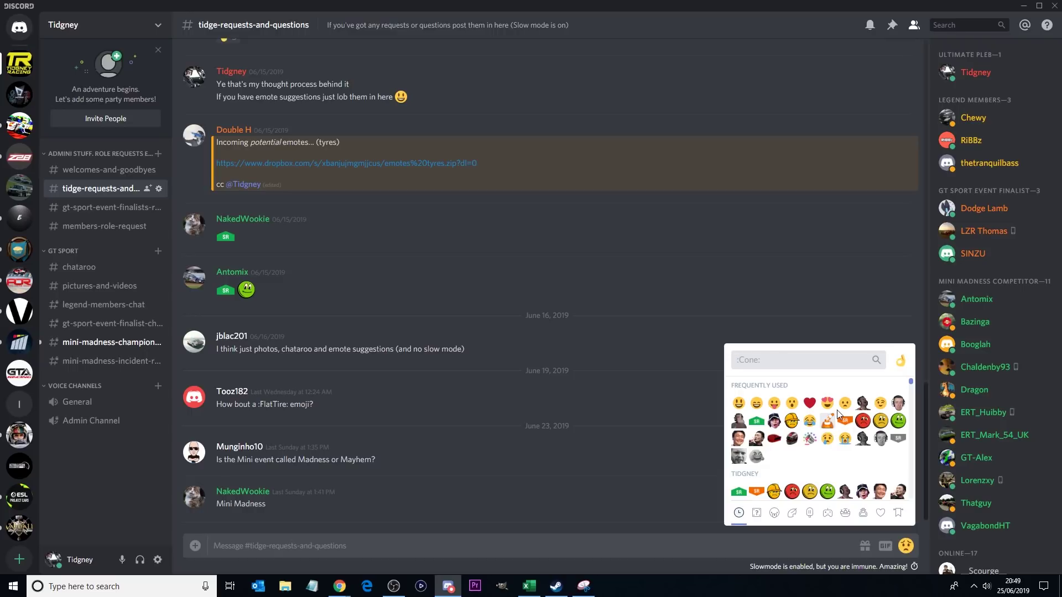
left_click(494, 573)
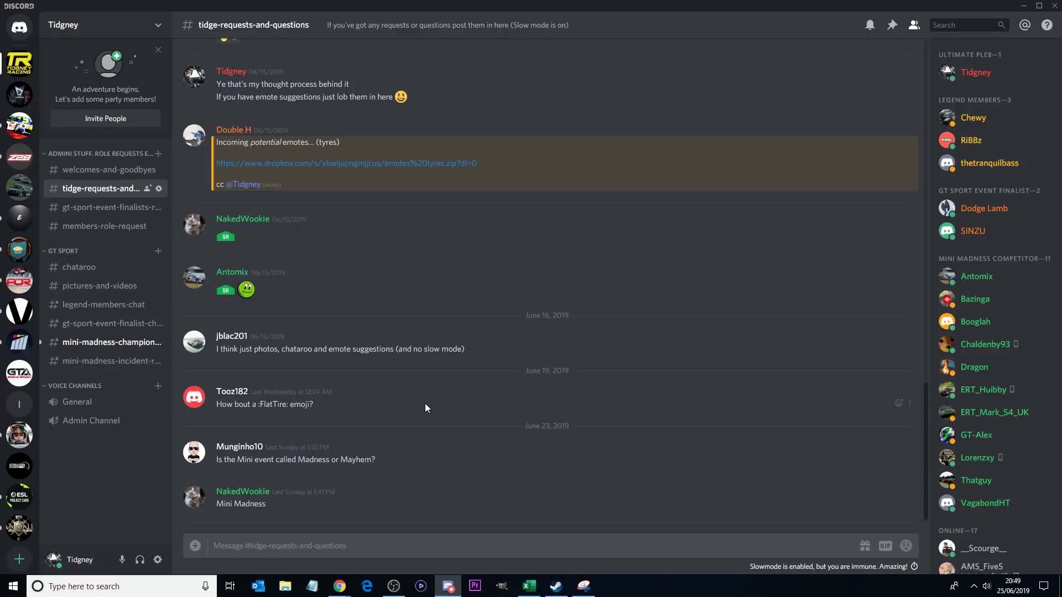
View the gt-sport-event-finalists-request channel and the members-role-request channel
left_click(83, 207)
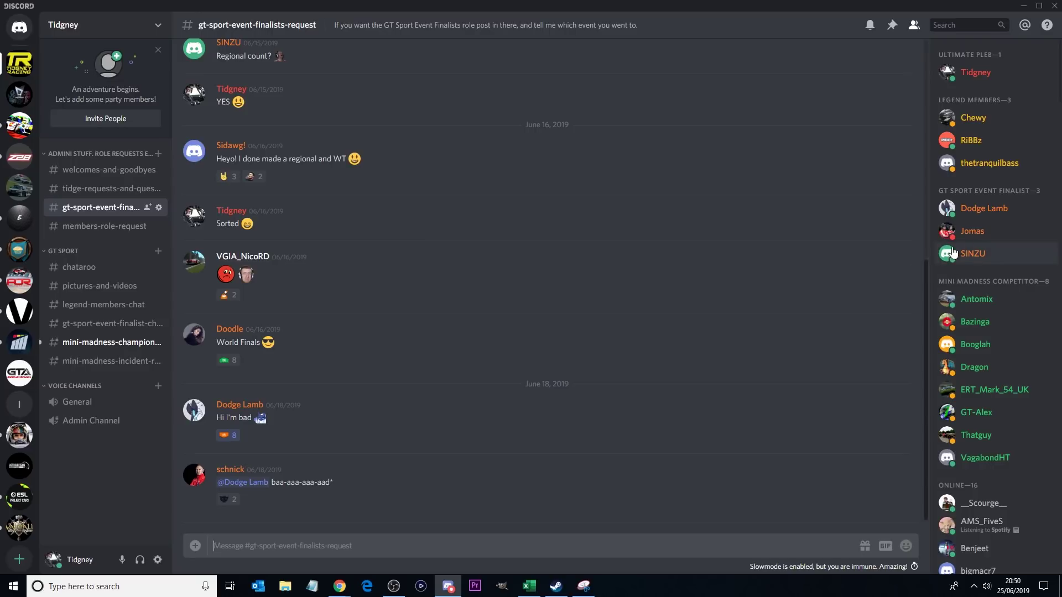
left_click(110, 227)
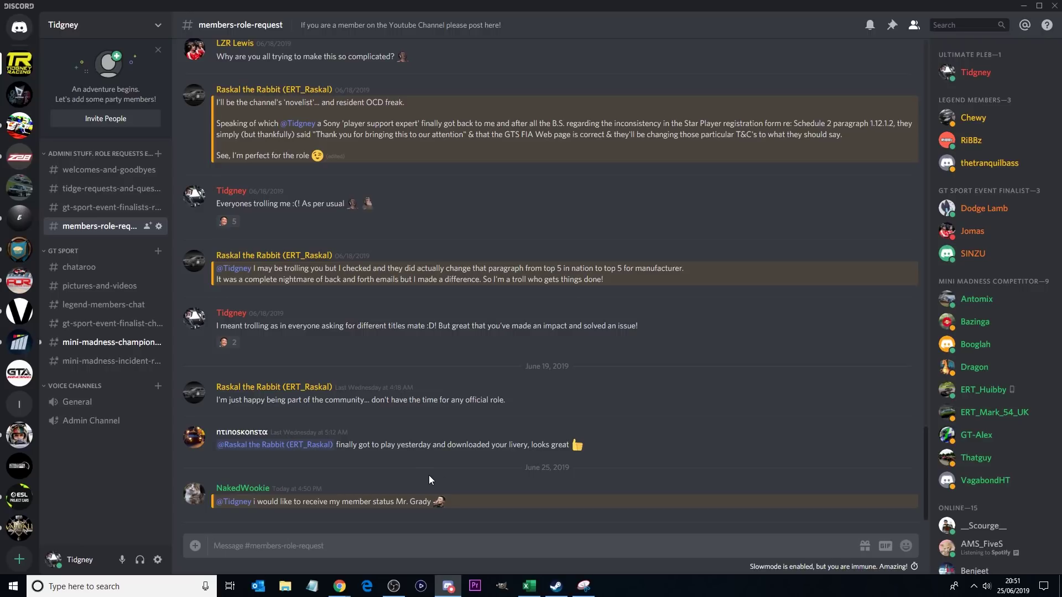
Open the chataroo channel and skim its earlier conversation, returning to the latest messages
left_click(99, 268)
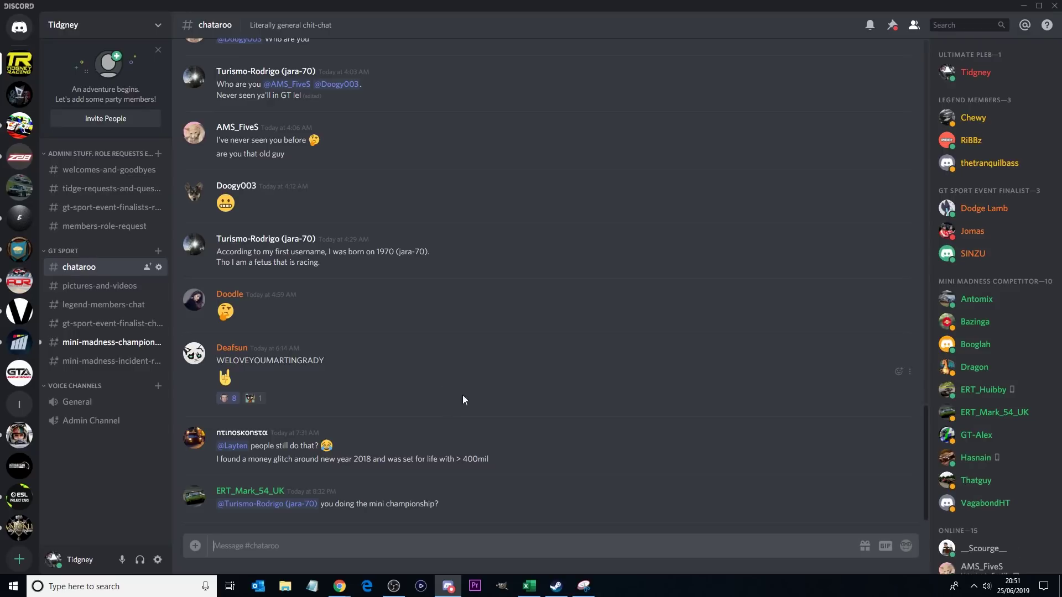
scroll(453, 399, "up", 15)
scroll(563, 396, "up", 20)
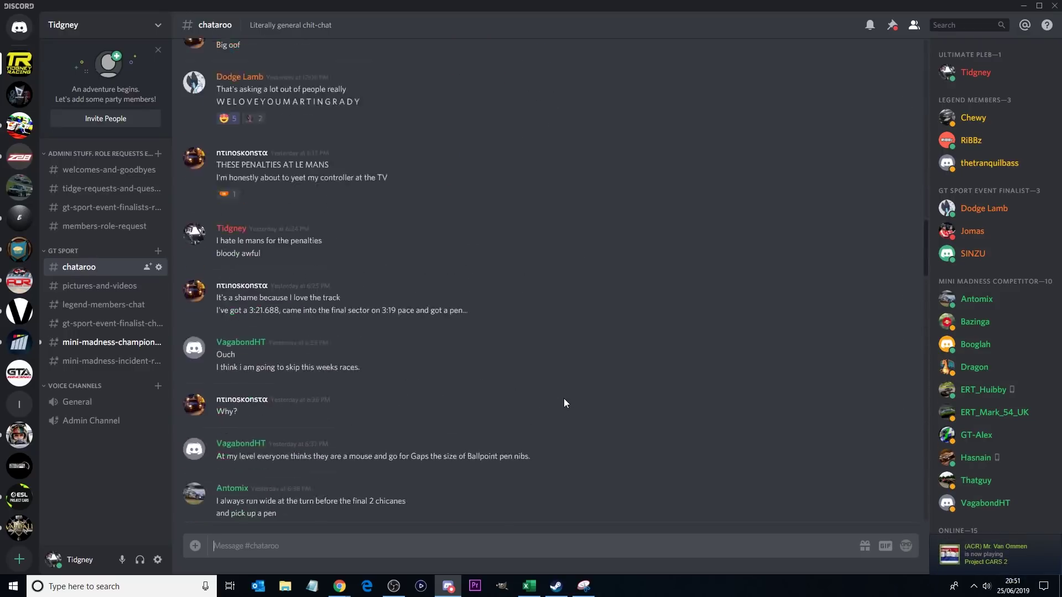
scroll(572, 395, "down", 20)
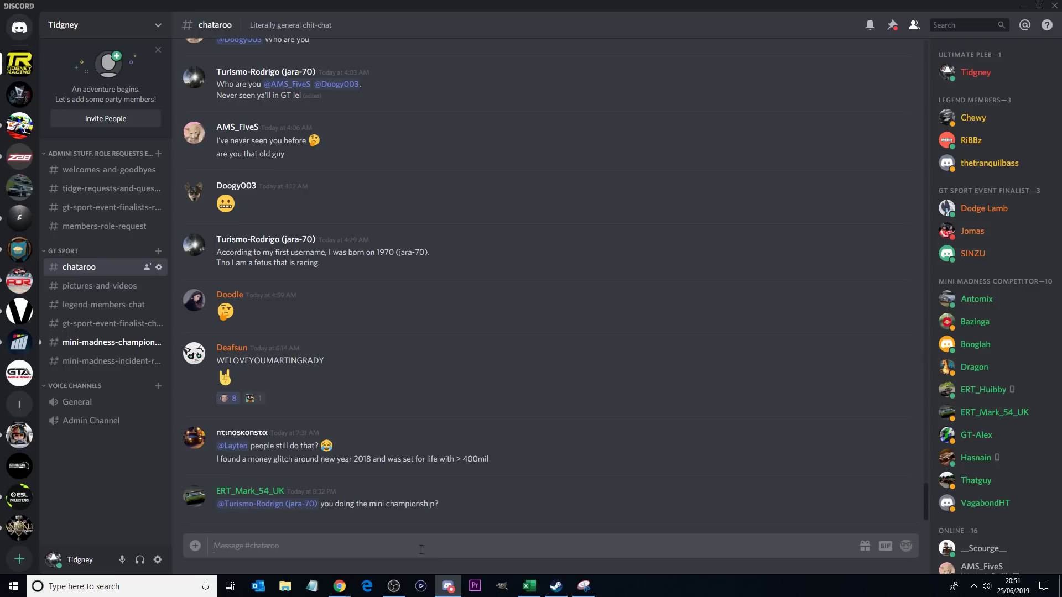
Browse the pictures-and-videos channel and add both existing emoji reactions to the latest post with the green Mini photos
left_click(89, 288)
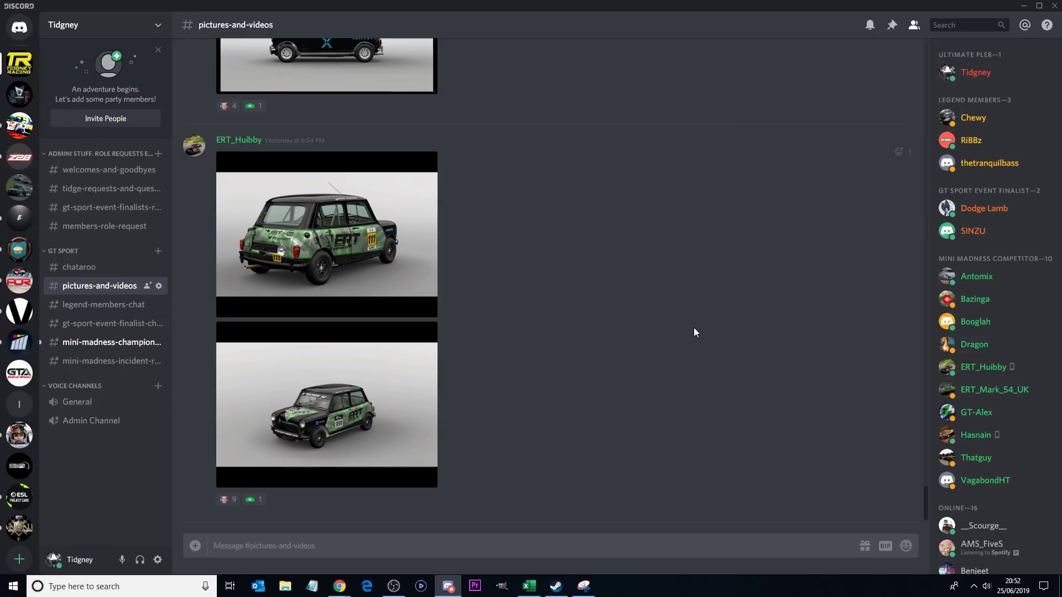
scroll(605, 335, "up", 5)
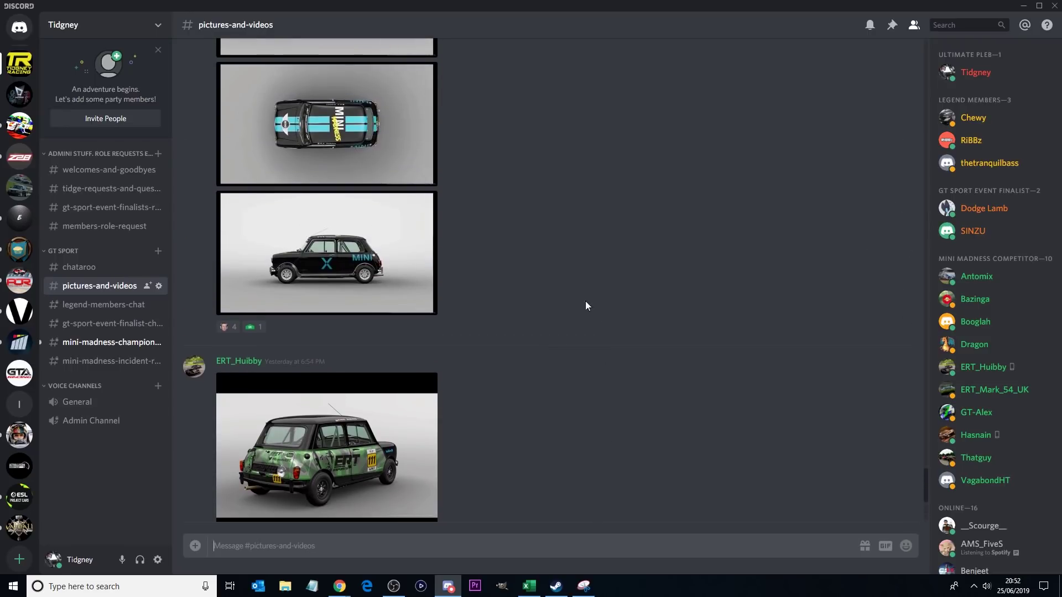
scroll(567, 341, "down", 1)
scroll(567, 344, "down", 4)
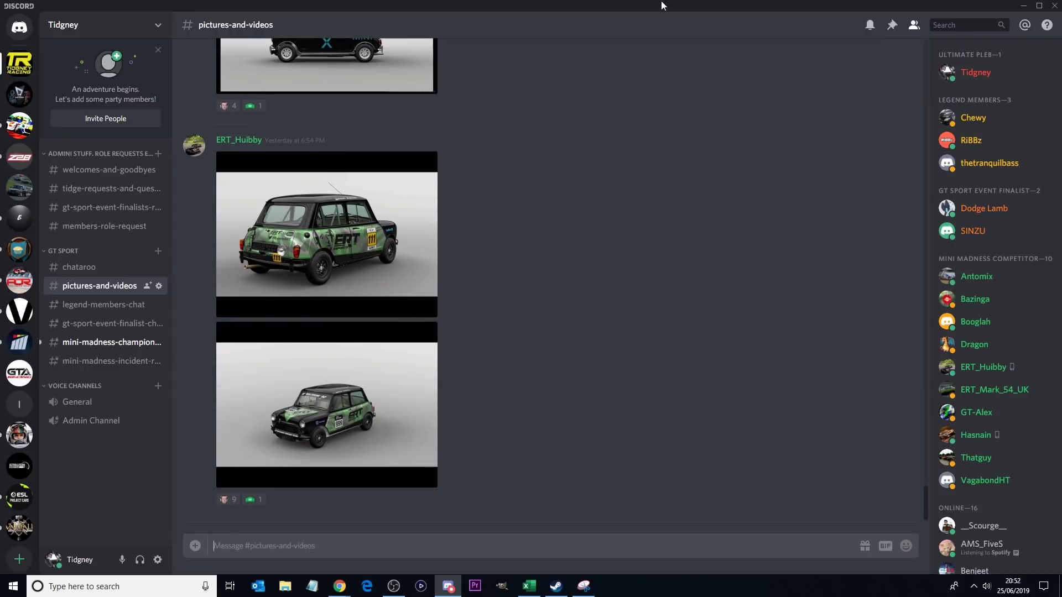
left_click(230, 500)
left_click(256, 501)
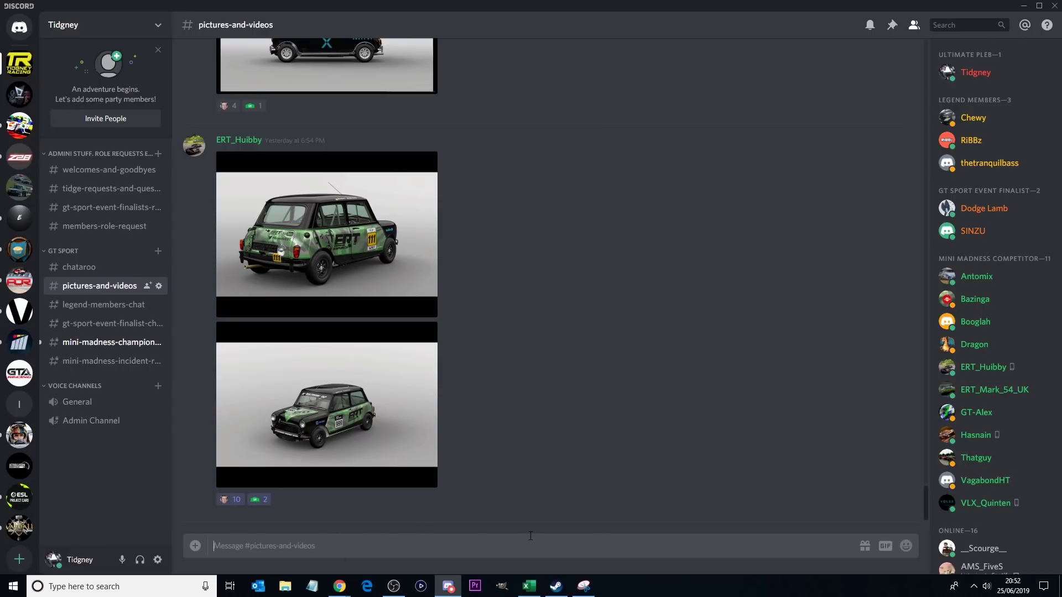
View the legend-members-chat, gt-sport-event-finalist-chat, mini-madness-championship and mini-madness-incident-report channels in turn
left_click(111, 304)
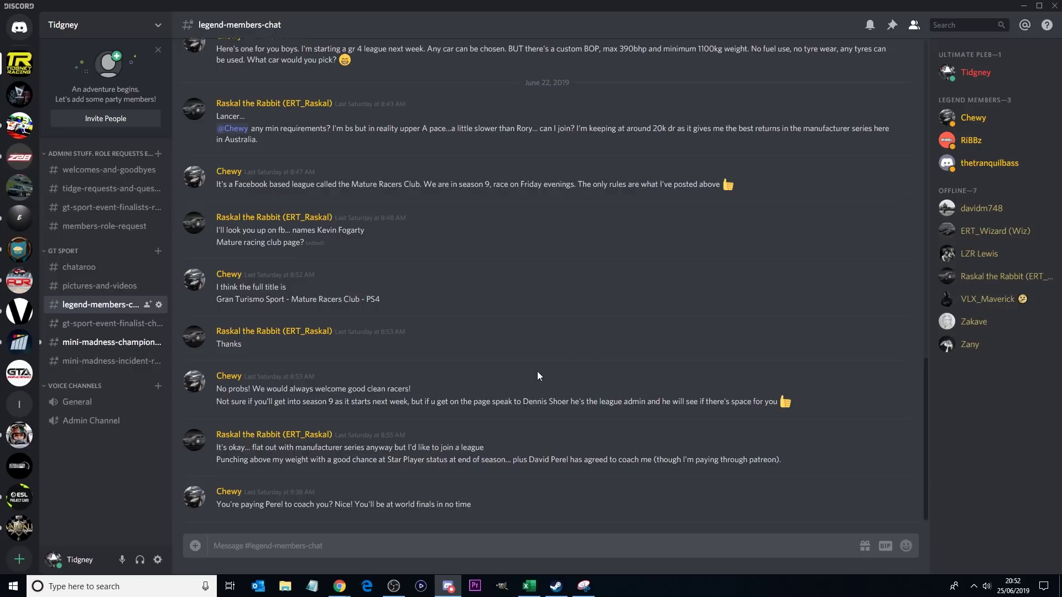
left_click(120, 325)
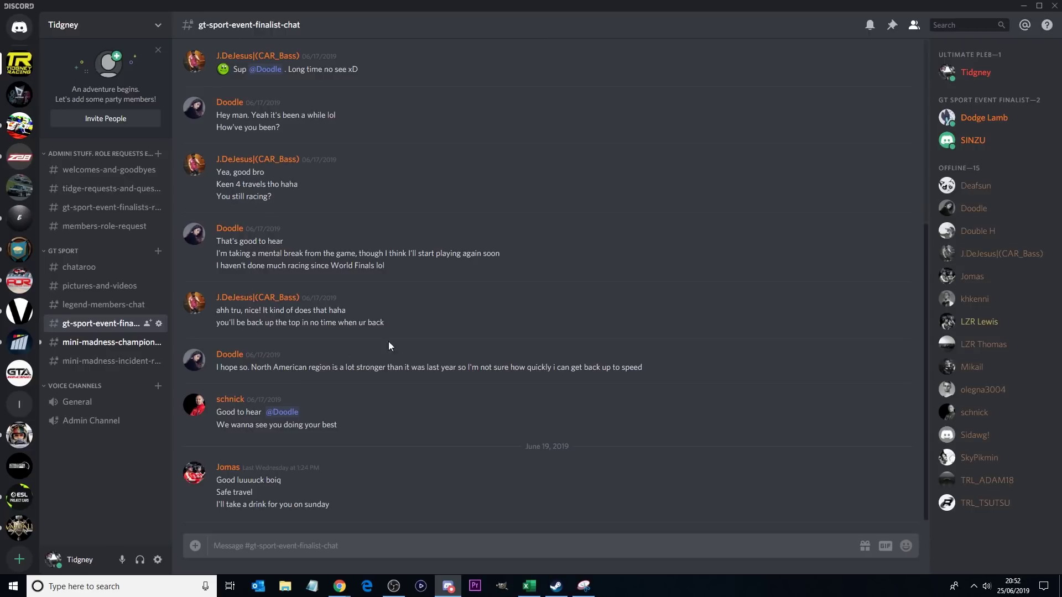
left_click(77, 344)
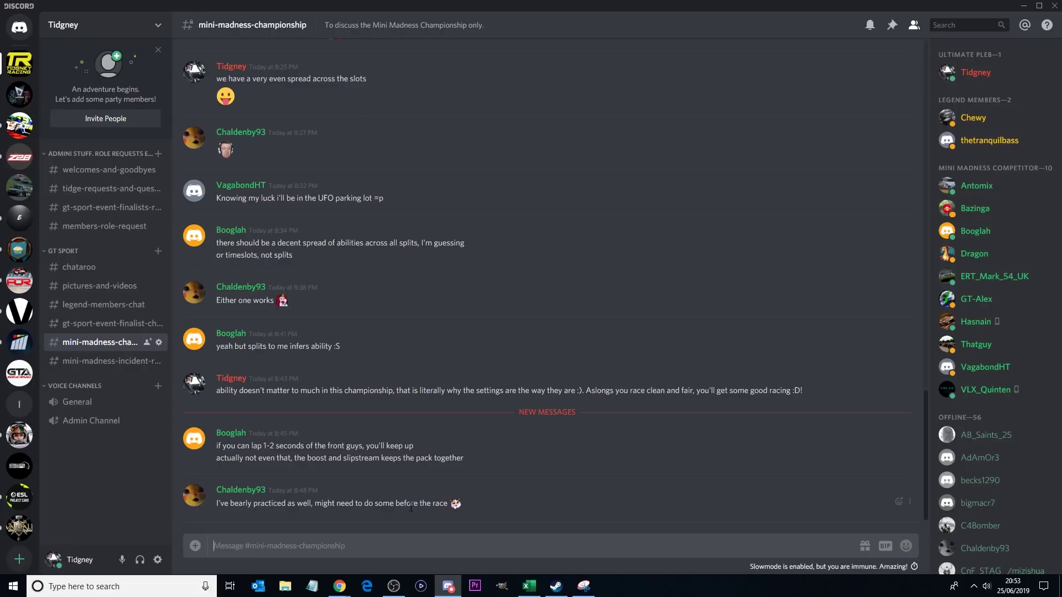
left_click(88, 361)
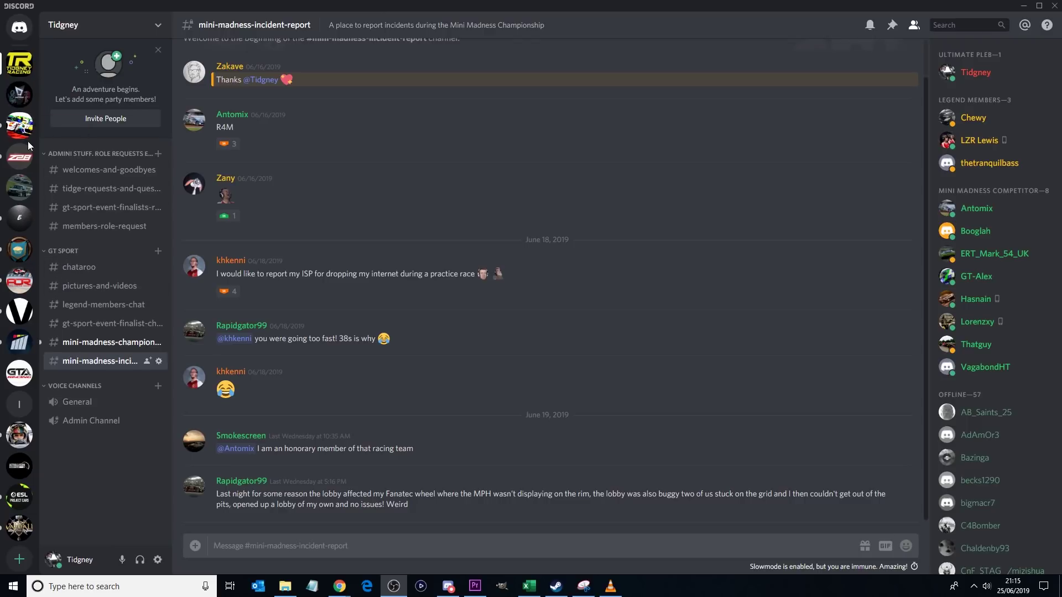
right_click(23, 103)
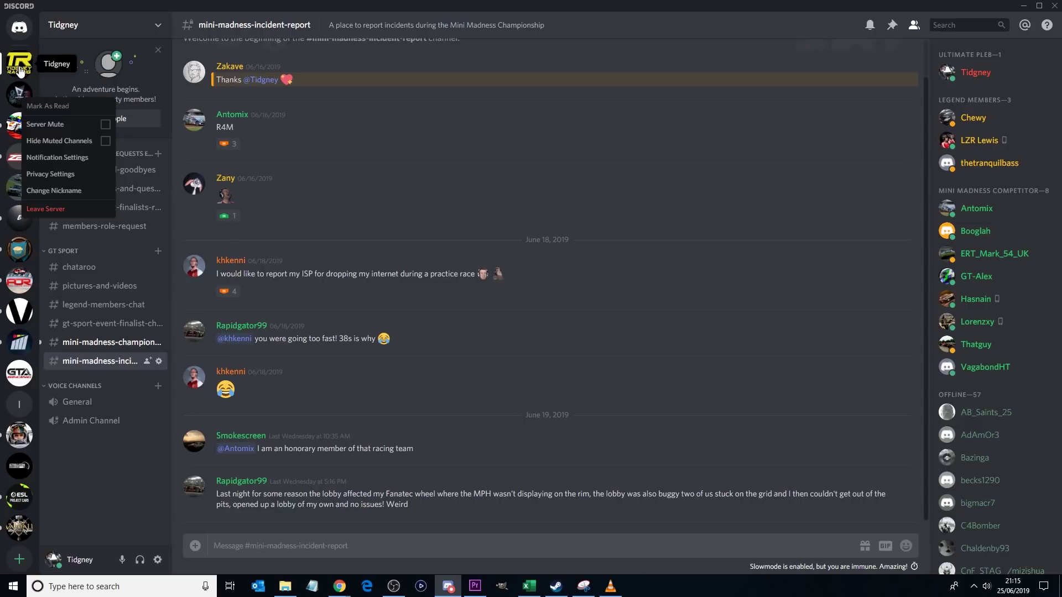
left_click(81, 160)
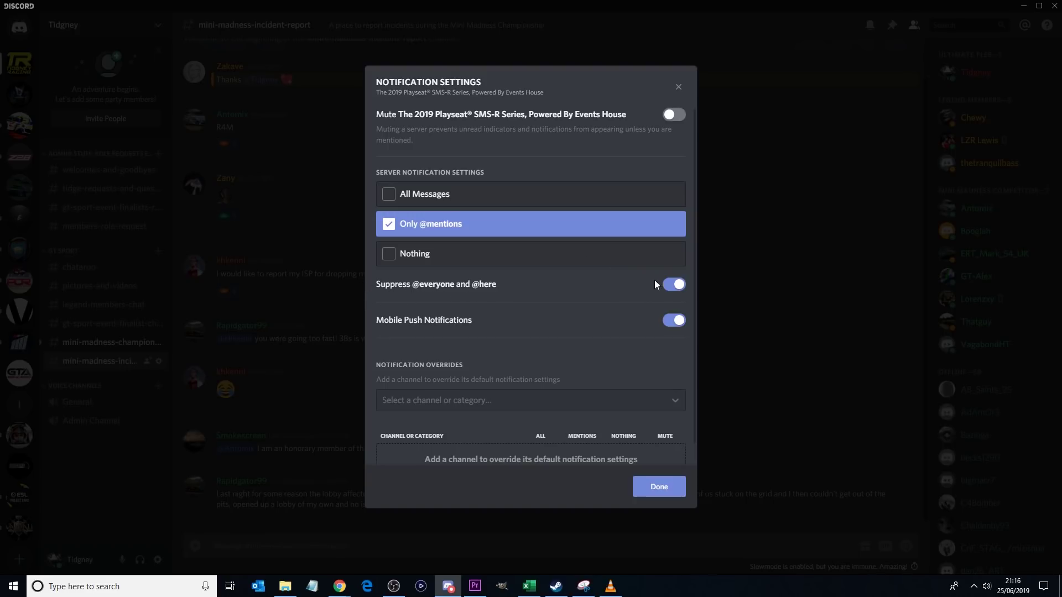
left_click(677, 288)
left_click(678, 287)
left_click(675, 285)
left_click(684, 290)
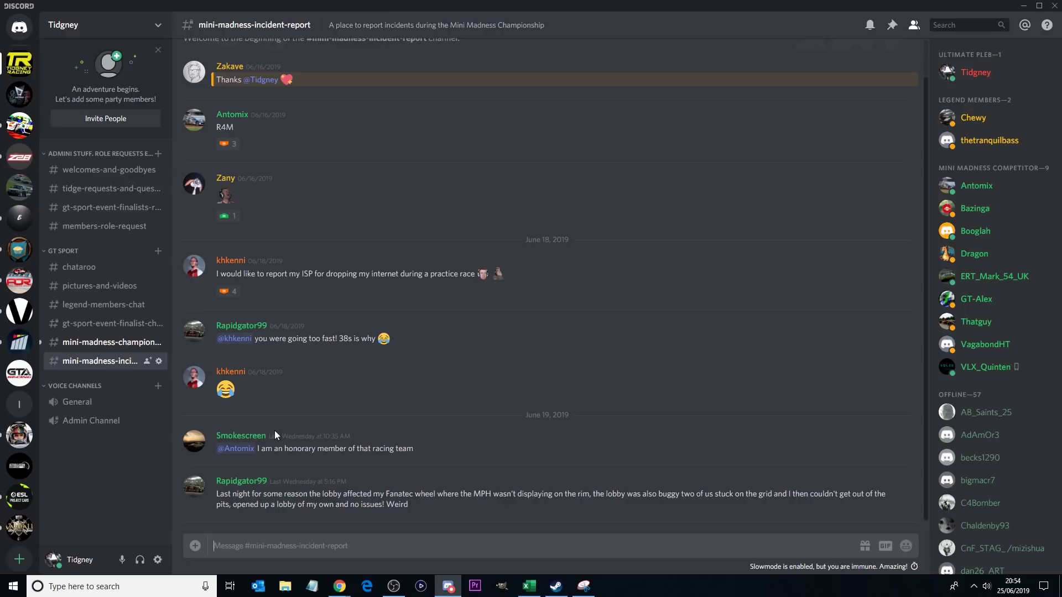
Switch to the Mini Madness round 1 form in Chrome and examine its Split Time Information text and PSN field
mouse_move(339, 586)
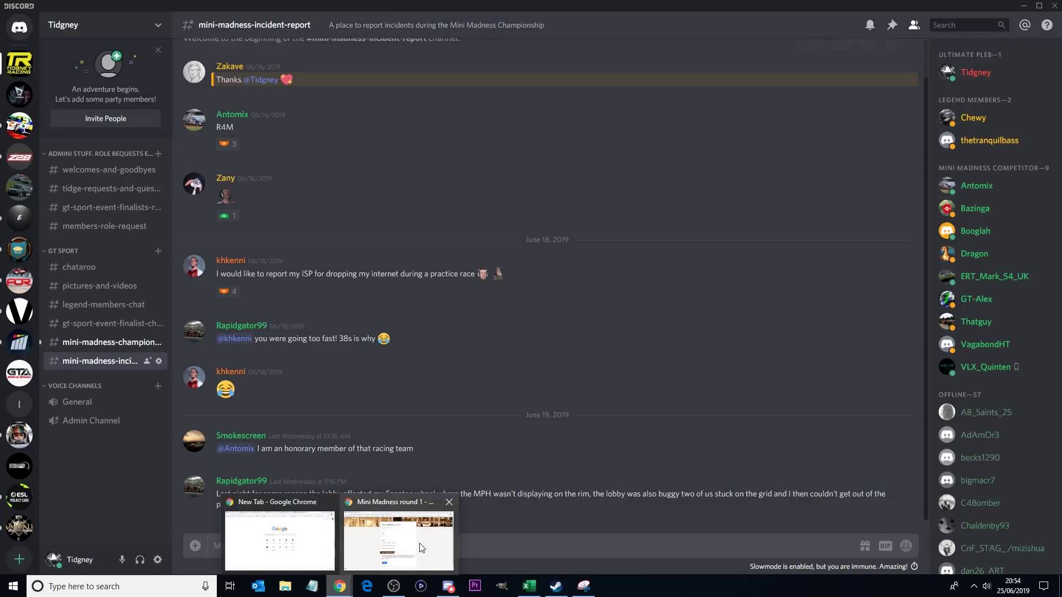
left_click(421, 546)
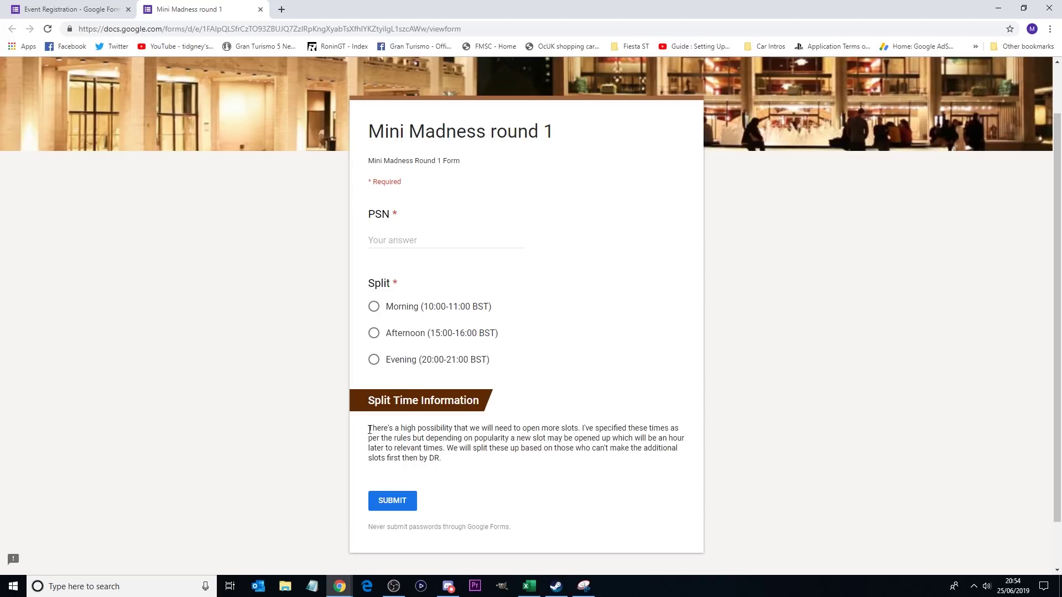
left_click_drag(369, 428, 467, 465)
left_click(471, 472)
left_click(479, 242)
Switch back to Discord and open the chataroo channel with its message box ready for writing
left_click(454, 589)
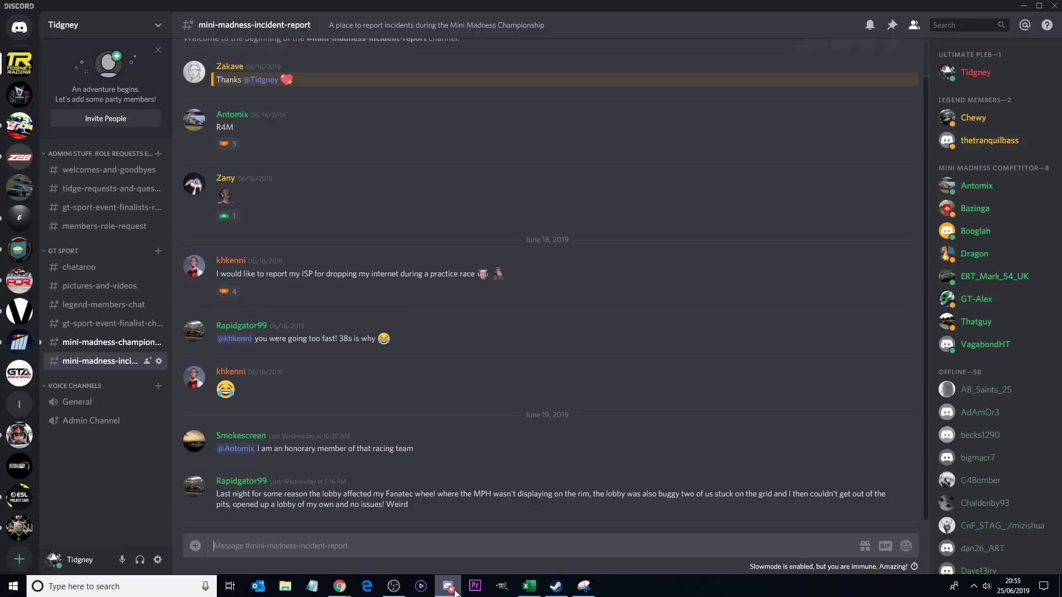
left_click(82, 267)
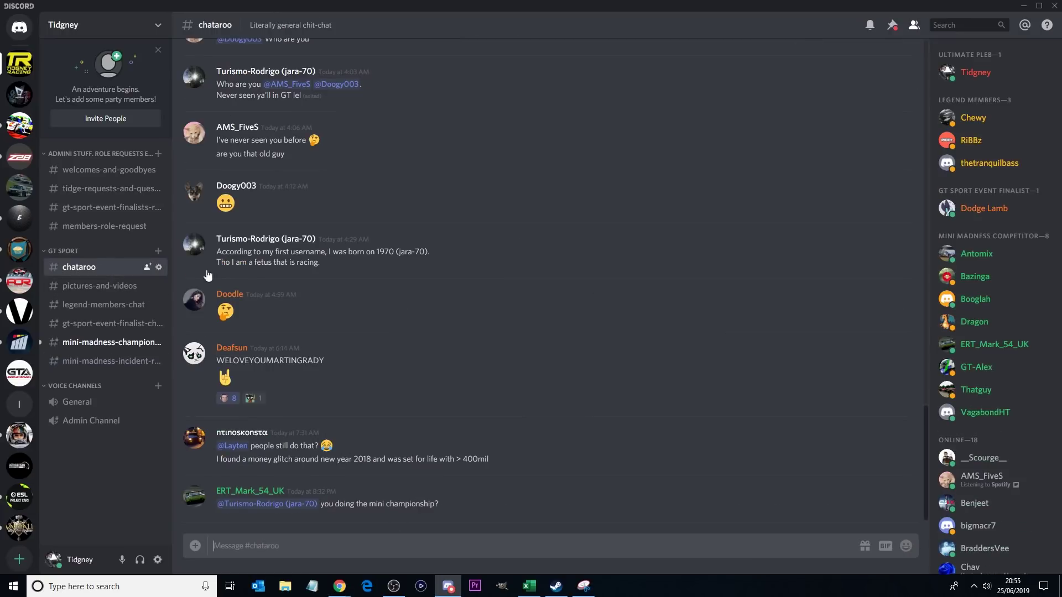
left_click(495, 555)
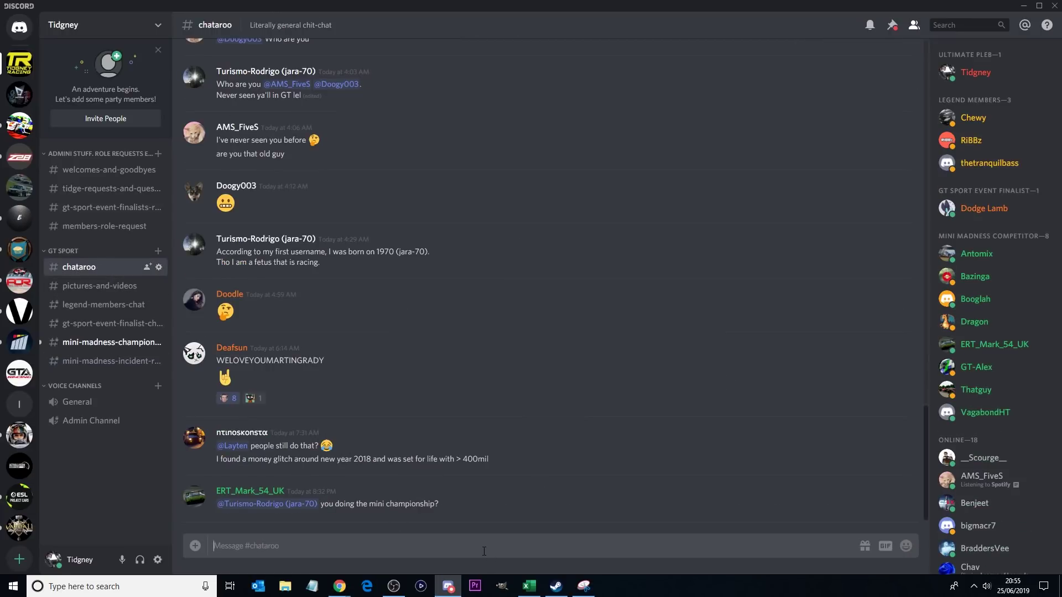